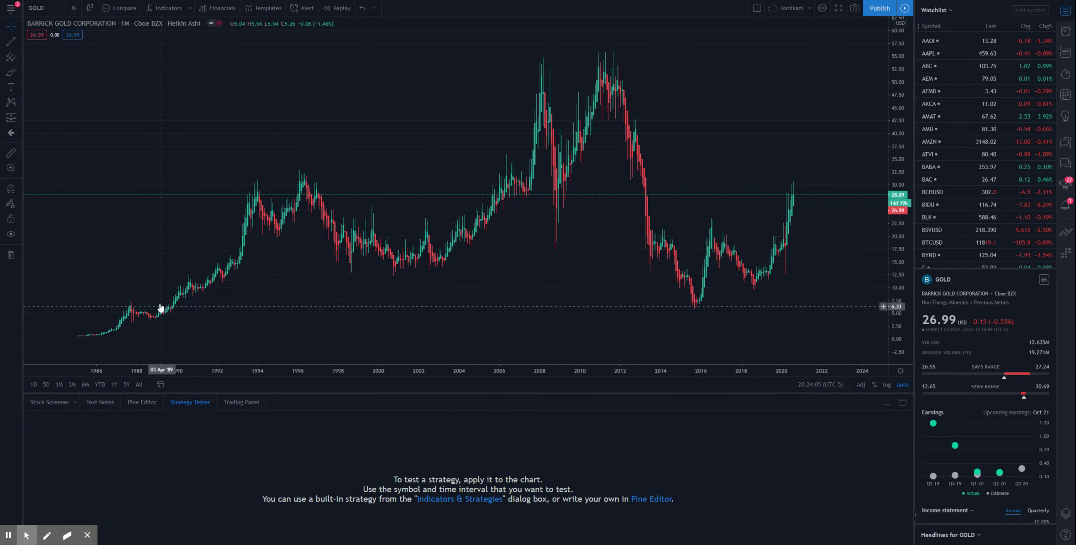
# - Draw a monthly trend line from the Aug 1988 low near 3.5 to near May 2024
pyautogui.click(11, 41)
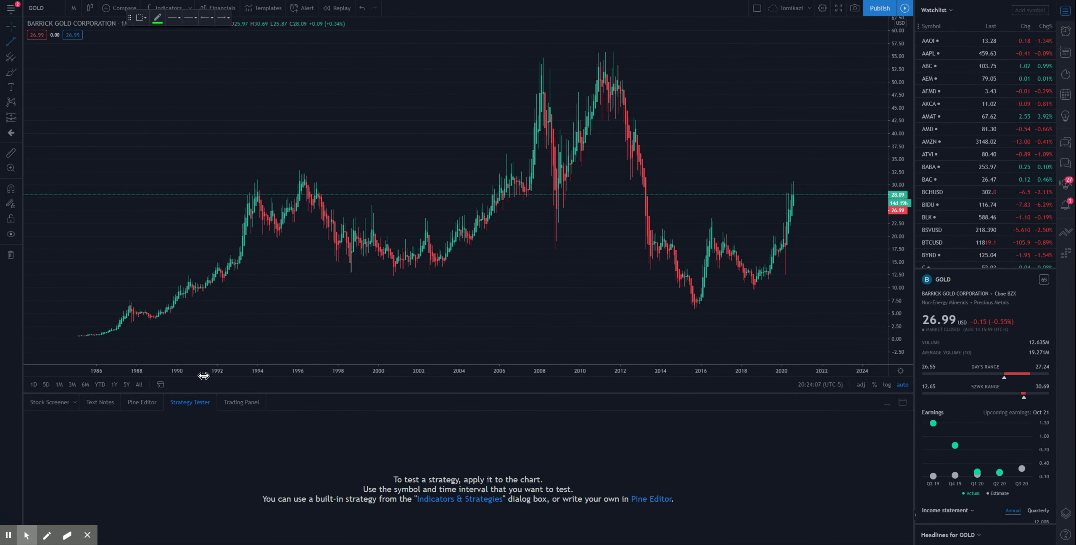
pyautogui.click(148, 322)
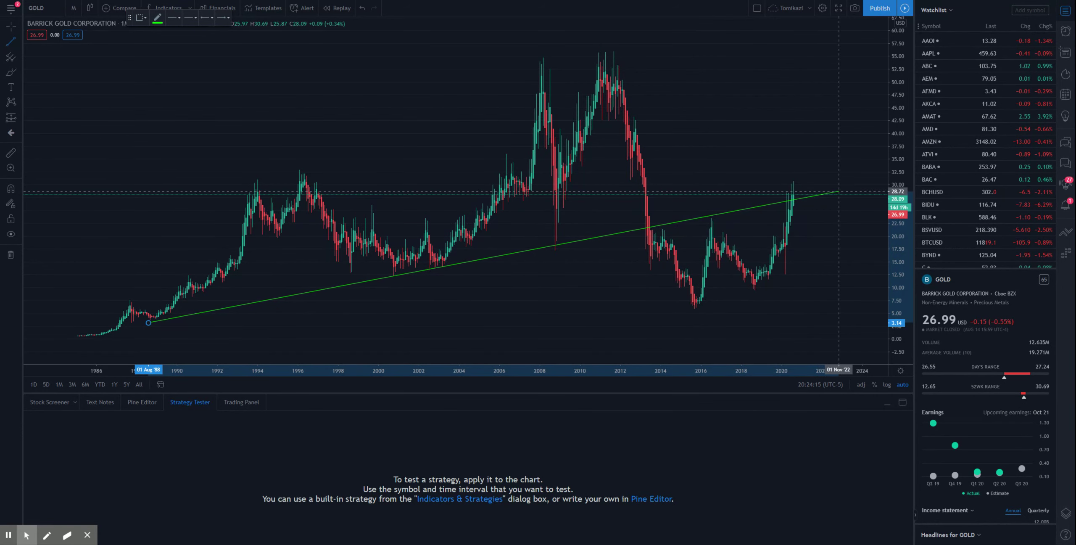
pyautogui.click(868, 189)
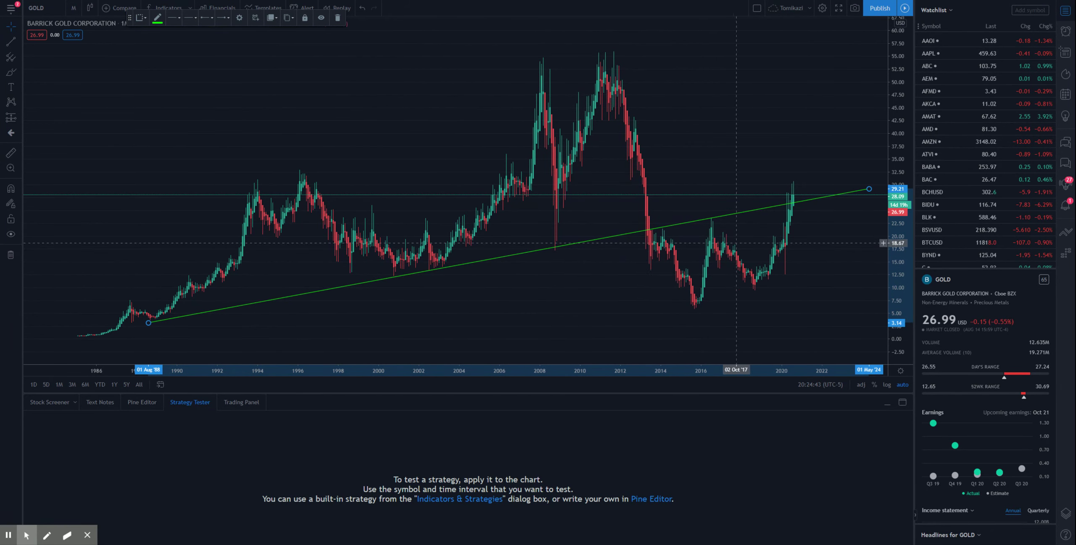
# - Recolour the long trendline red and add a red line from the Sep 2015 low toward 2024
pyautogui.click(158, 18)
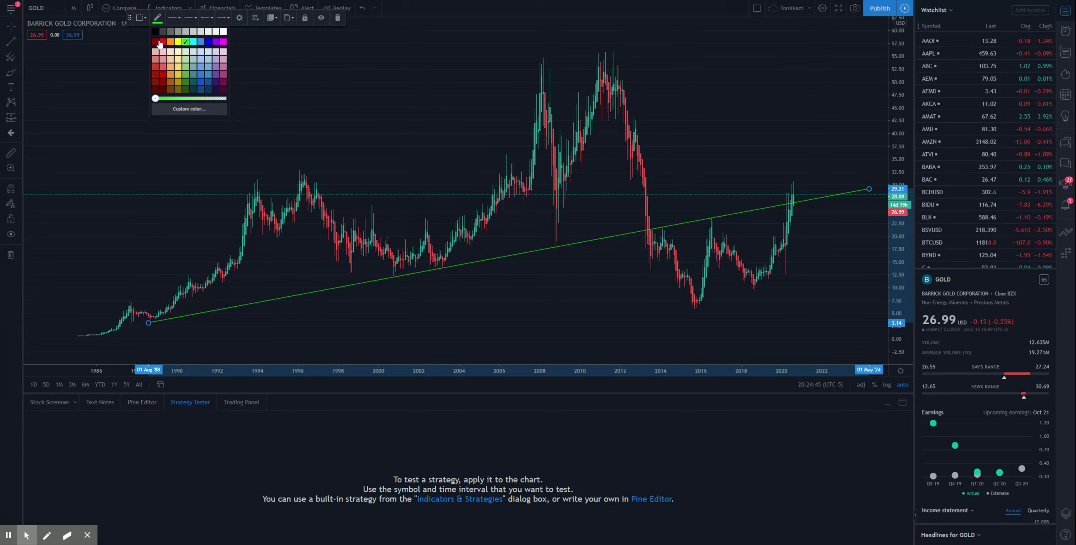
pyautogui.click(160, 42)
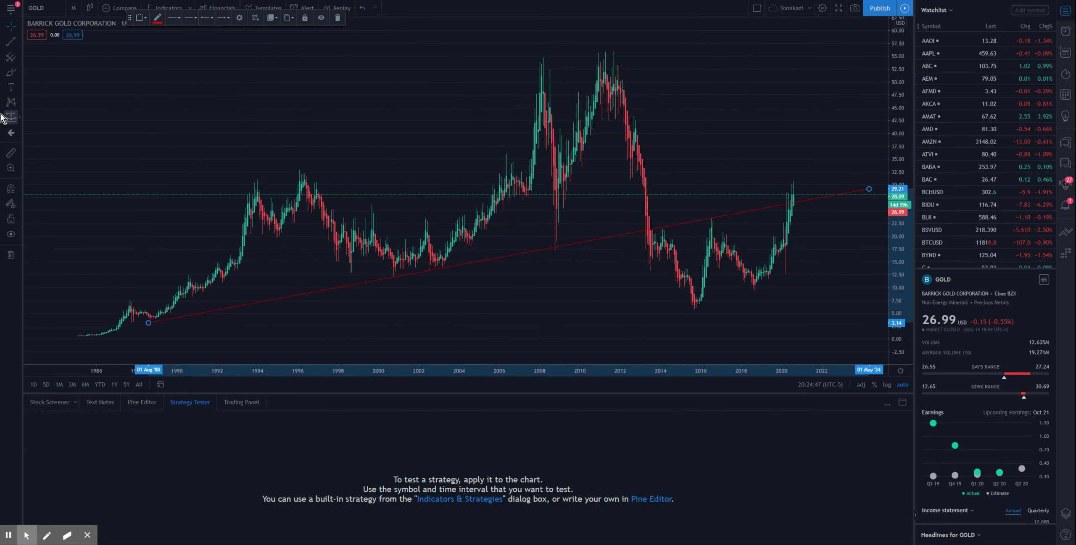
pyautogui.click(16, 42)
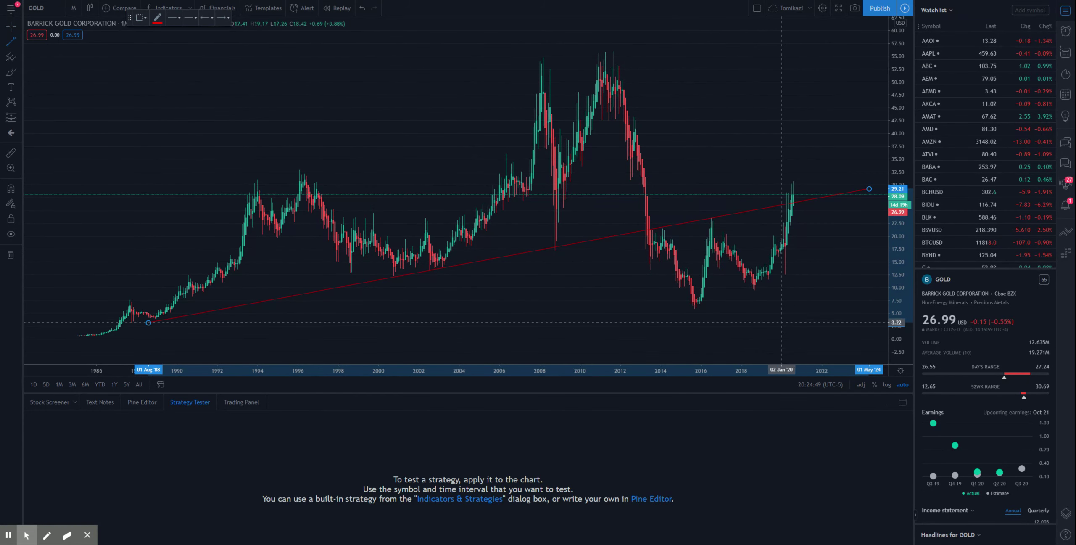
pyautogui.click(694, 313)
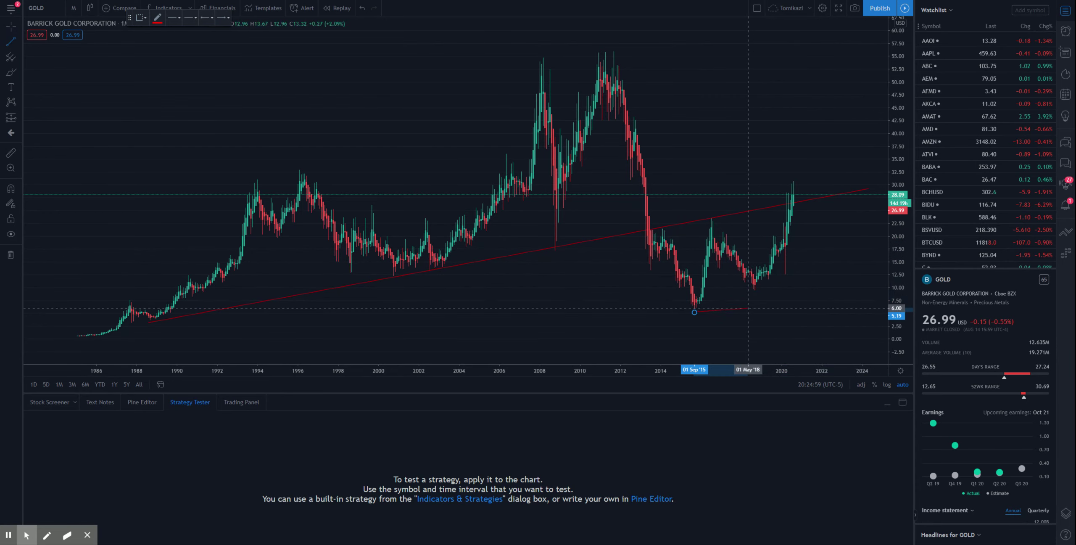
pyautogui.click(869, 252)
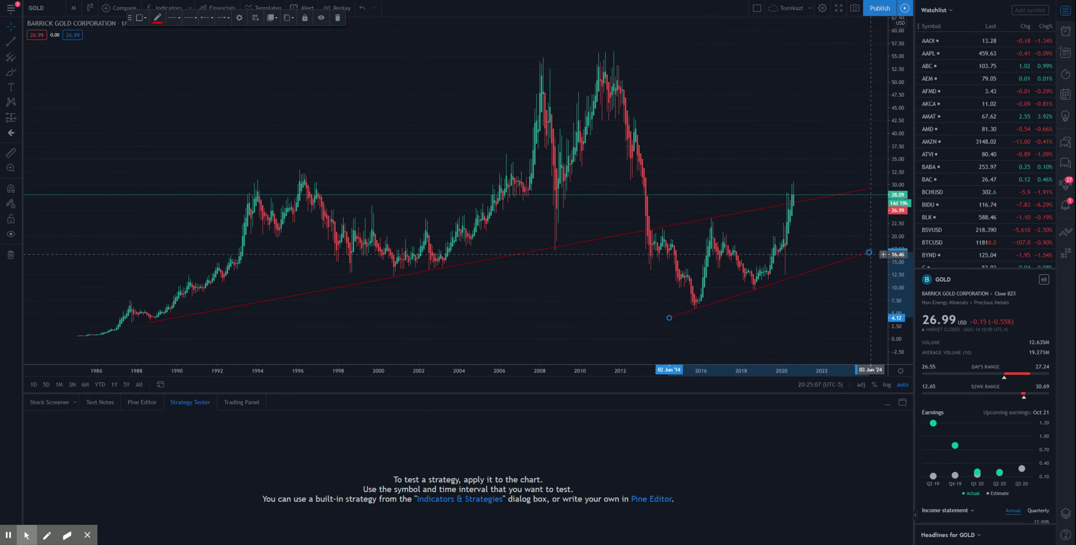
pyautogui.moveTo(868, 252); pyautogui.dragTo(873, 255)
pyautogui.click(853, 254)
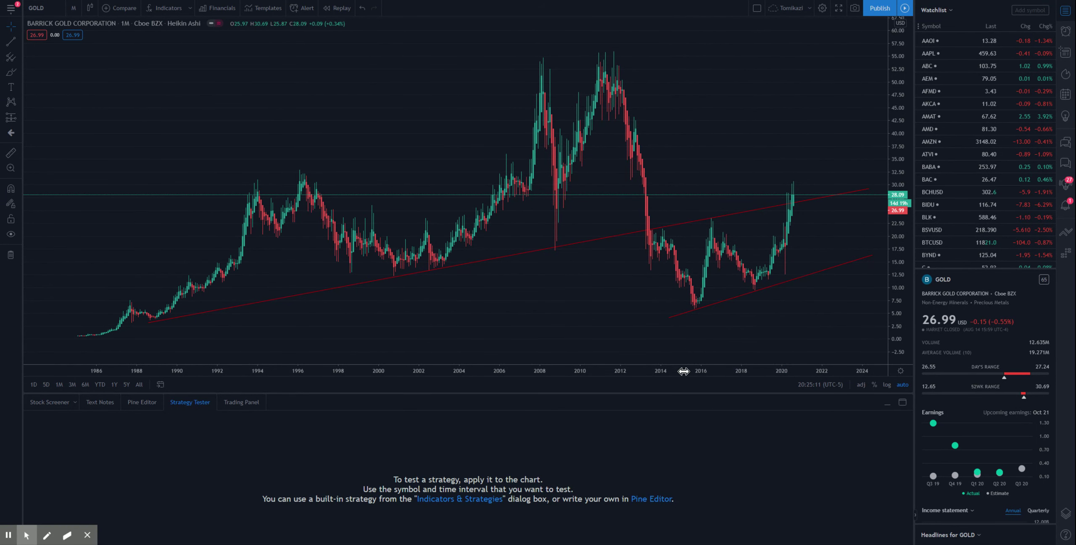
# - Switch to 1-week bars and draw a red trend line from the Feb 2017 peak to late 2020
pyautogui.click(76, 9)
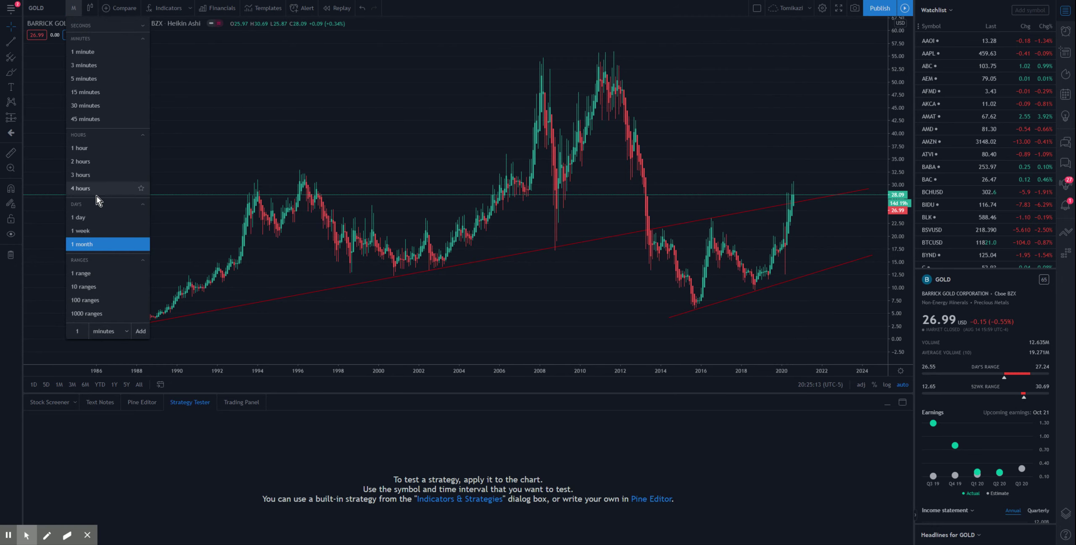
pyautogui.click(96, 231)
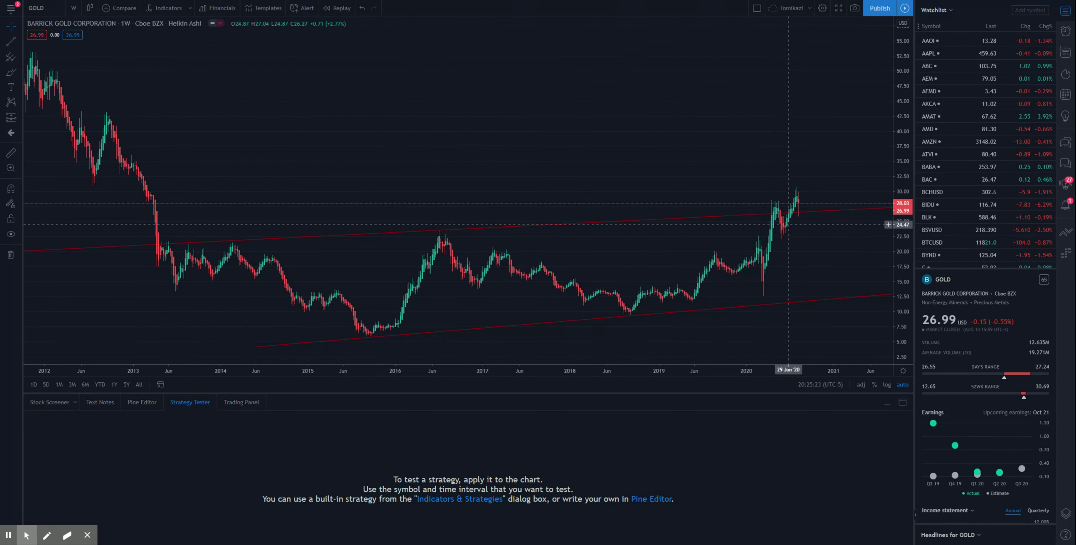
pyautogui.click(8, 44)
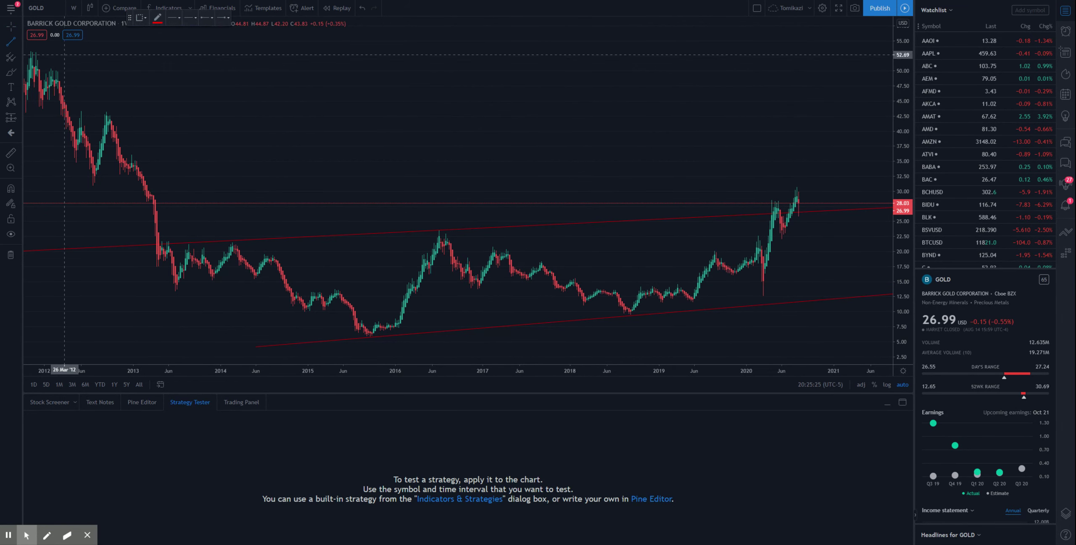
pyautogui.click(157, 19)
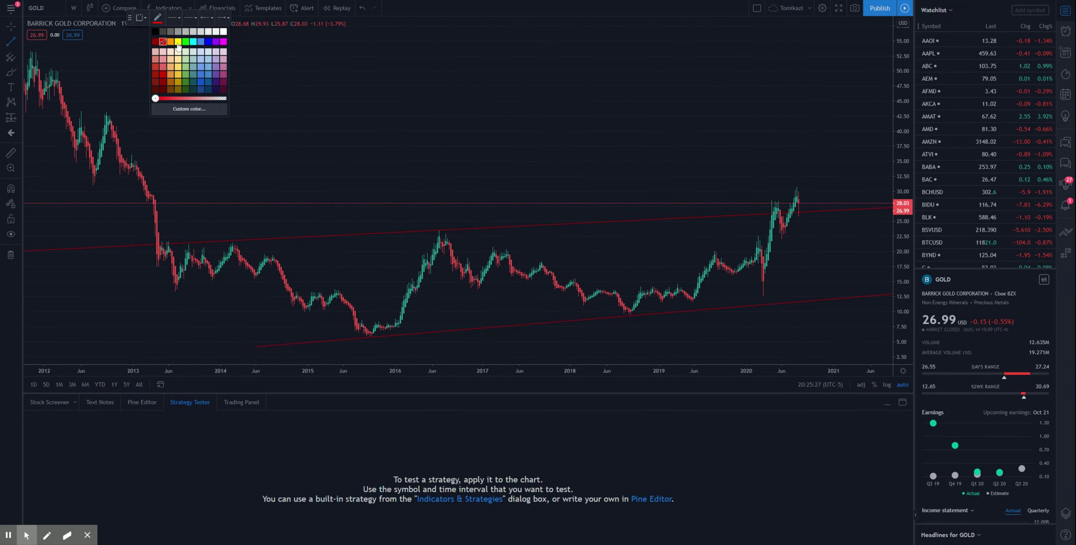
pyautogui.click(162, 42)
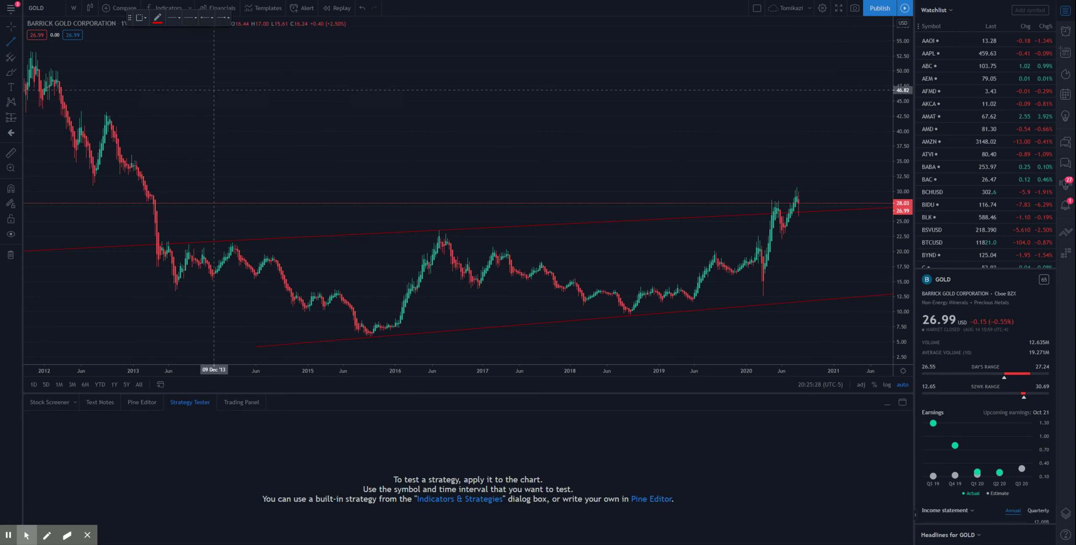
pyautogui.click(491, 245)
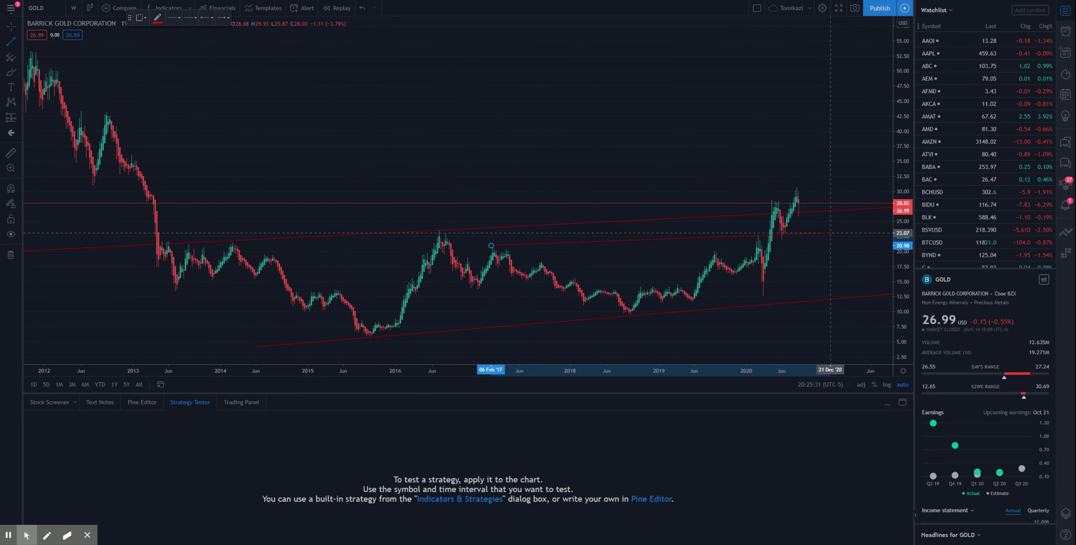
pyautogui.click(843, 230)
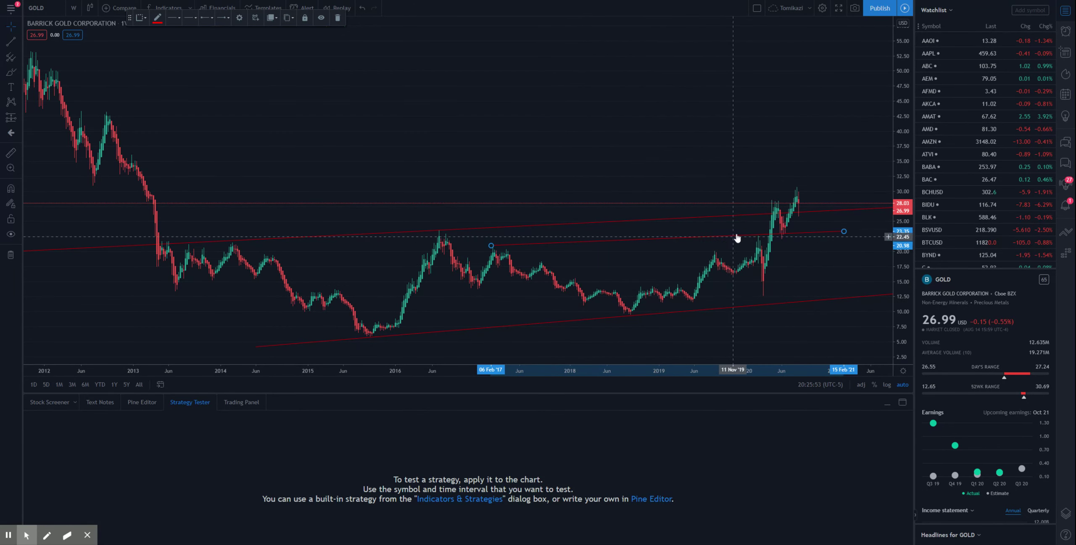
# - Switch to daily bars and draw a red trend line from the June 2020 low to late August 2020
pyautogui.click(74, 8)
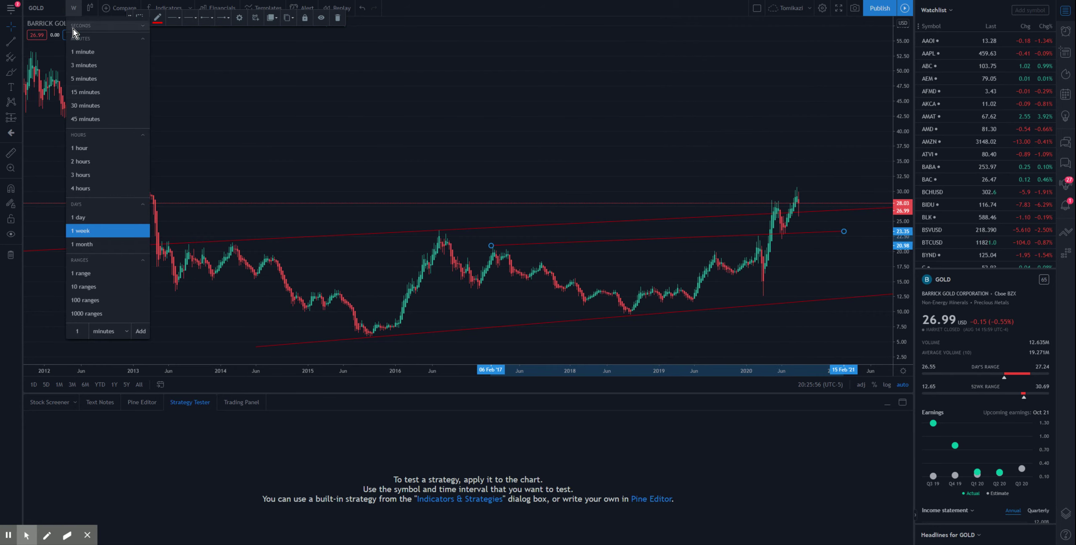
pyautogui.click(93, 217)
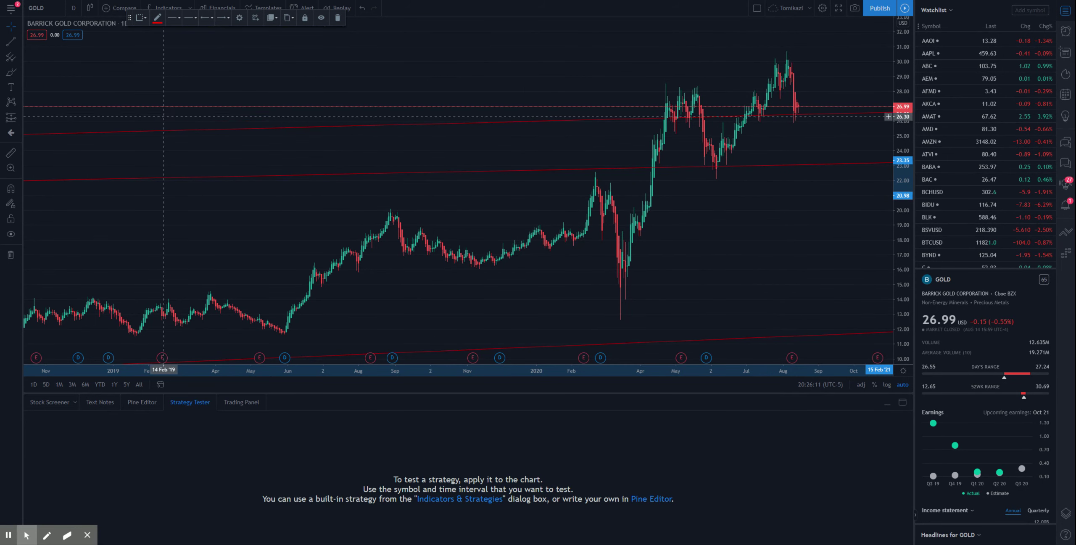
pyautogui.click(11, 41)
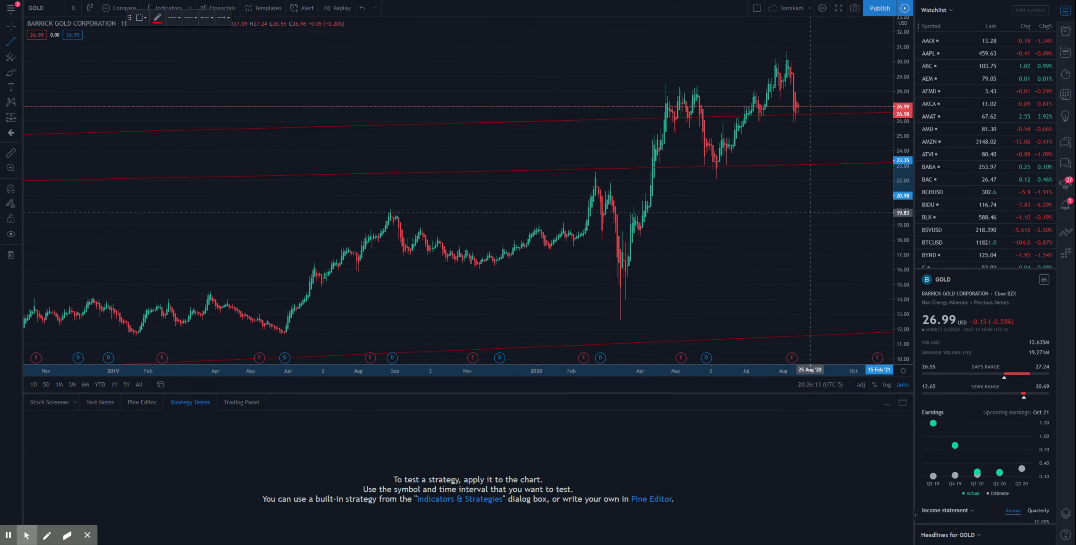
pyautogui.click(716, 181)
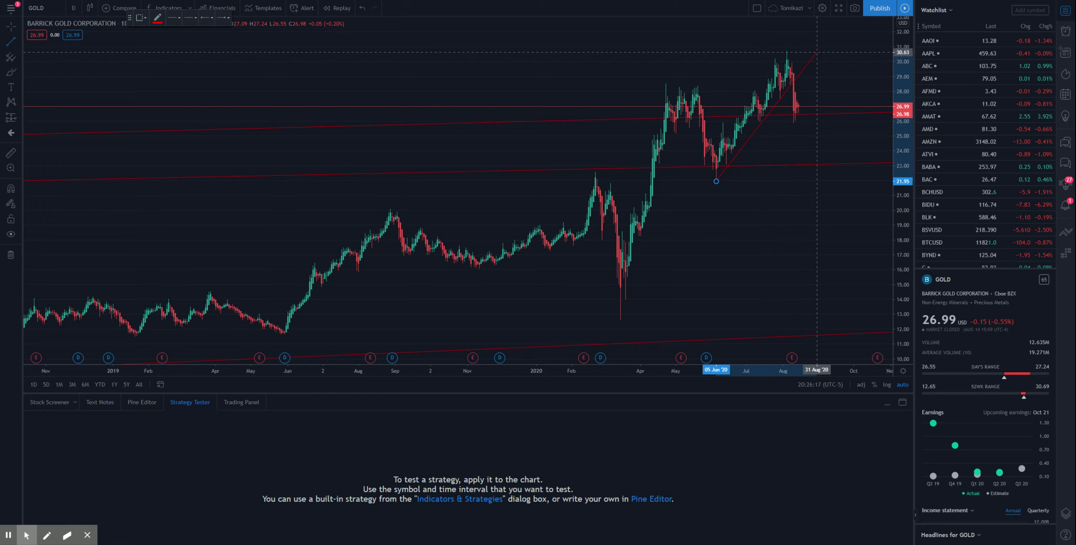
pyautogui.click(816, 52)
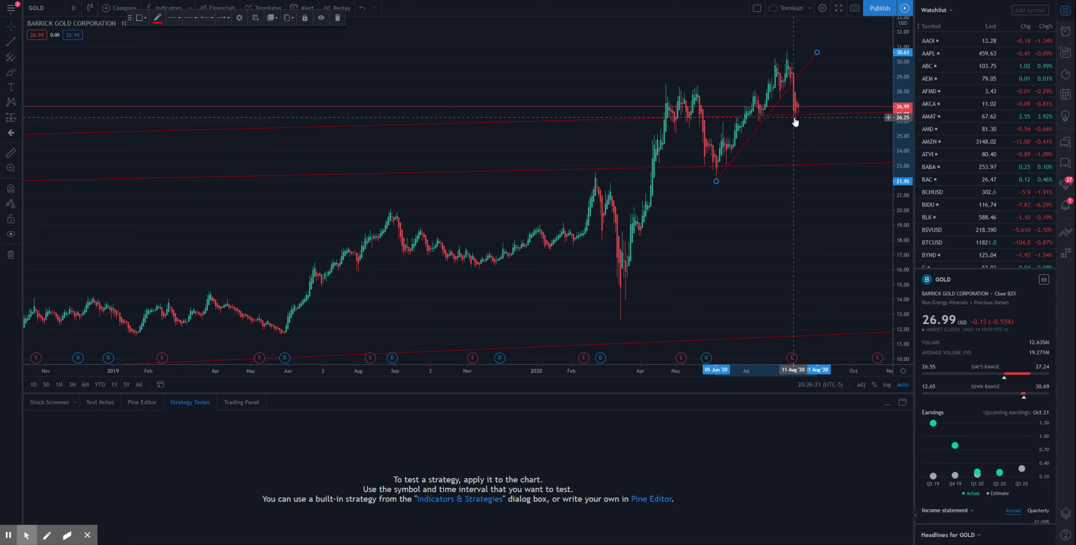
# - Draw a green trend line from the late-May 2020 low to above the August peak
pyautogui.click(10, 42)
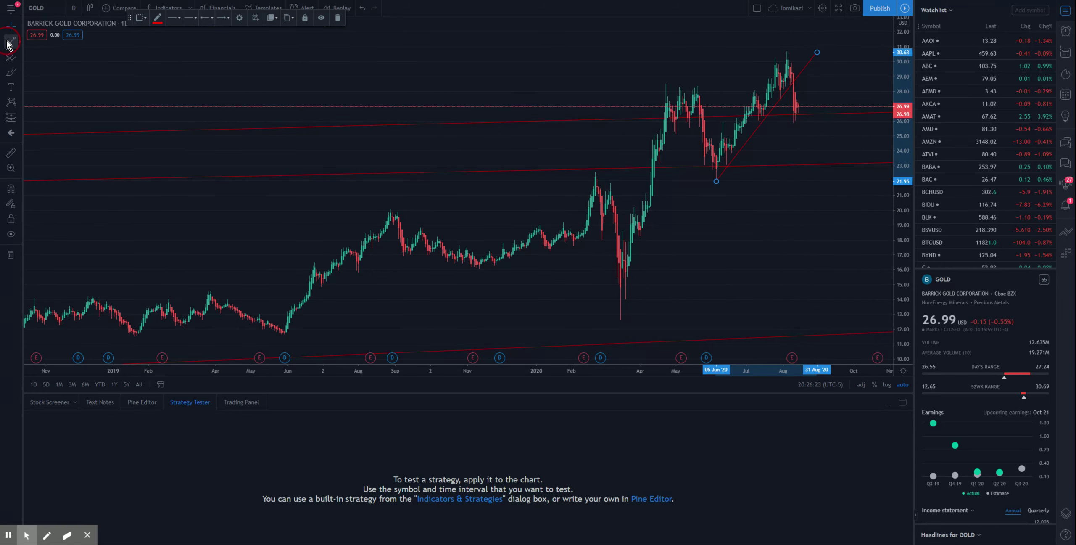
pyautogui.click(159, 18)
pyautogui.click(185, 41)
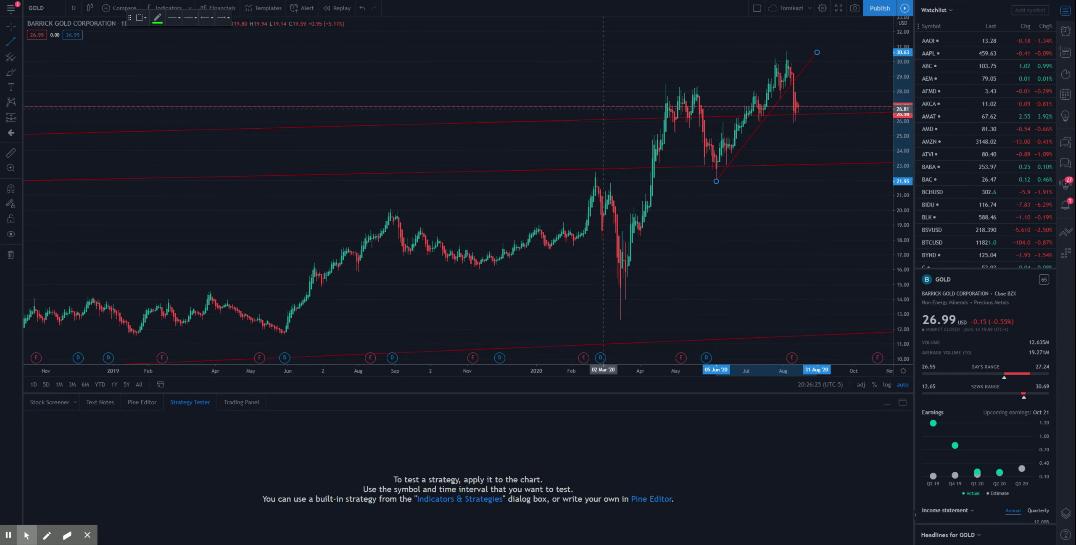
pyautogui.click(708, 138)
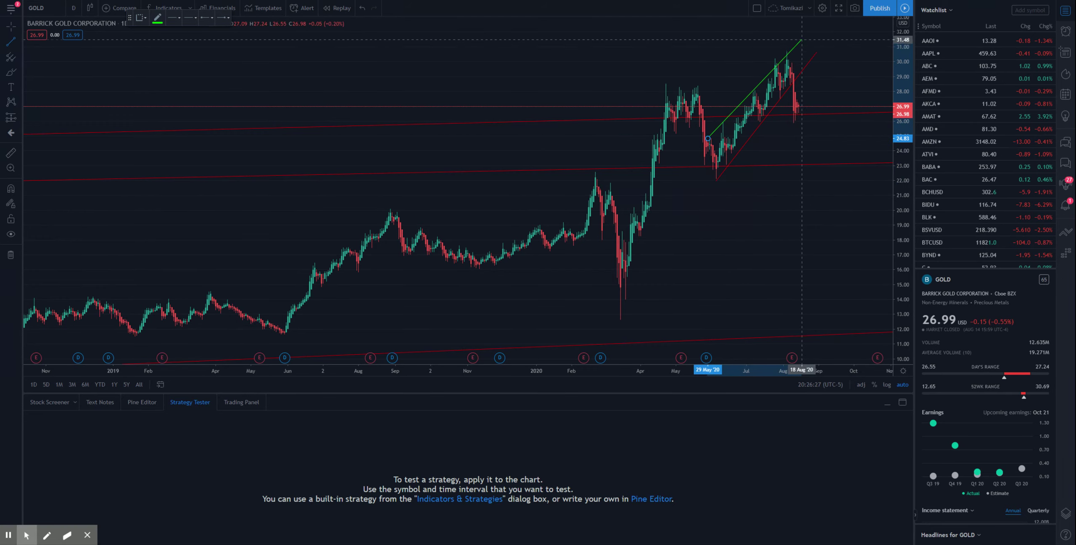
pyautogui.click(810, 24)
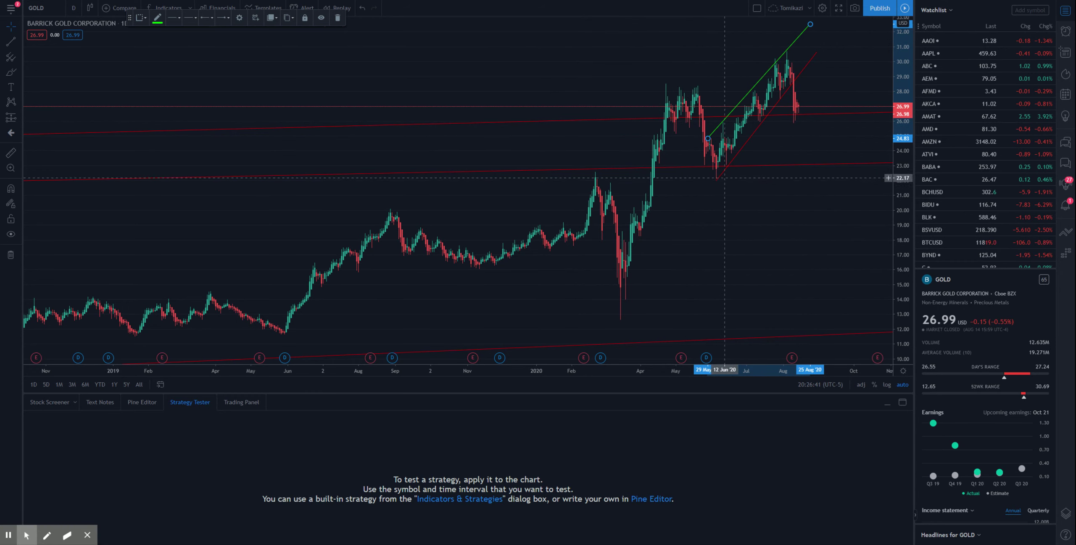
pyautogui.click(74, 9)
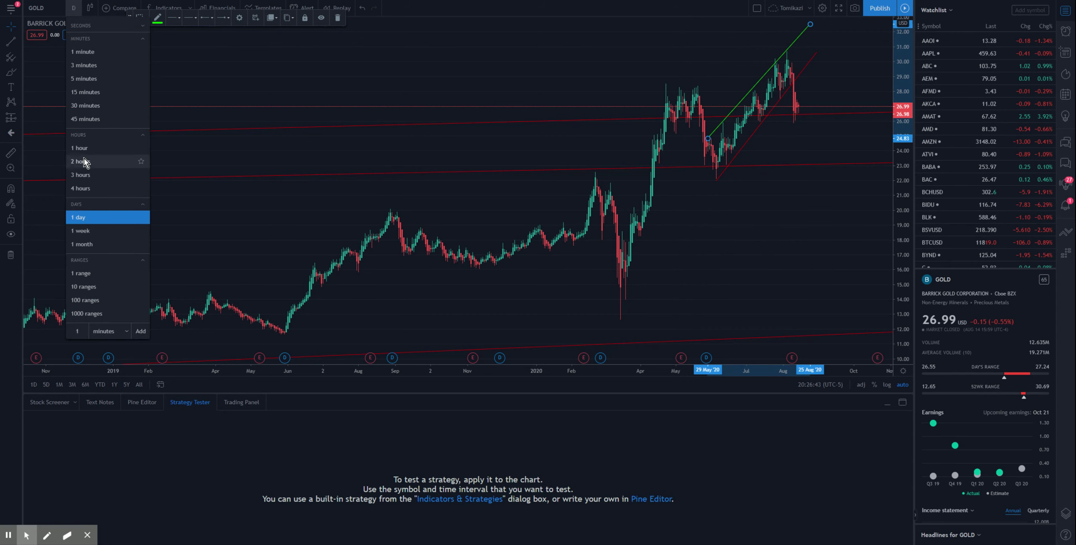
# - Switch to 1-hour candles, zoom in, and draw a red line from the 11 Aug low rising toward 21 Aug
pyautogui.click(93, 149)
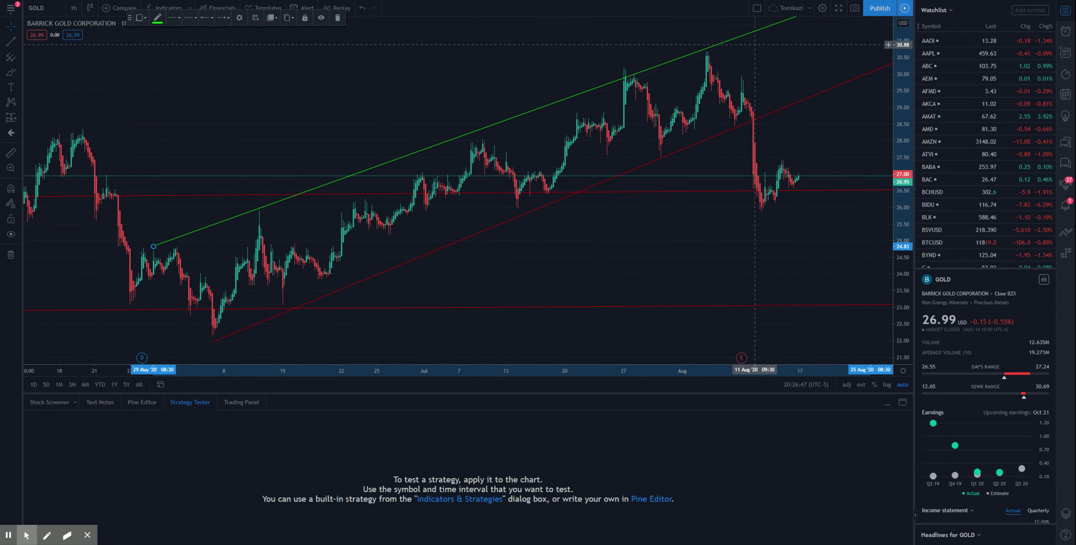
pyautogui.scroll(5, 651, 235)
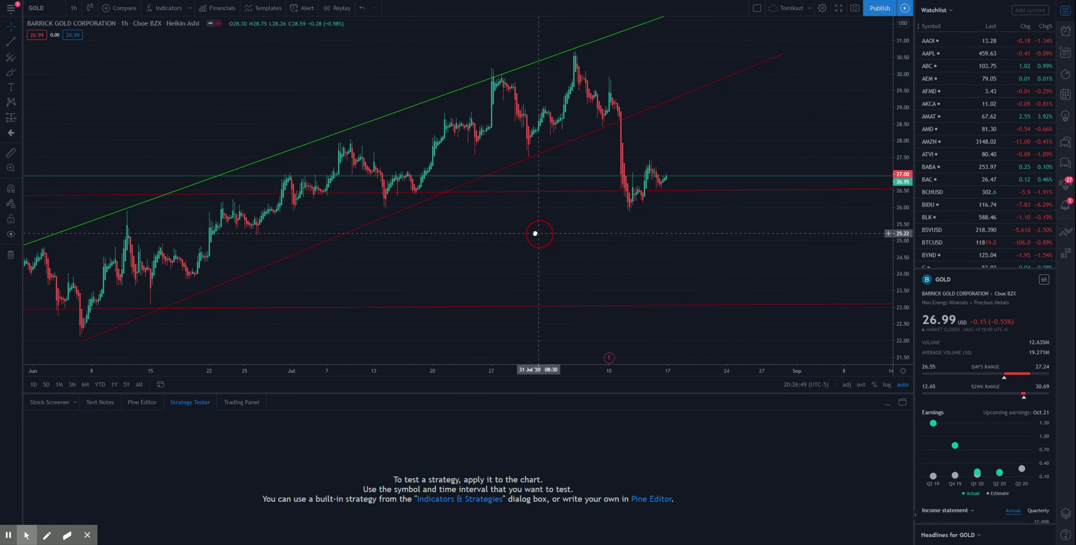
pyautogui.scroll(2, 639, 194)
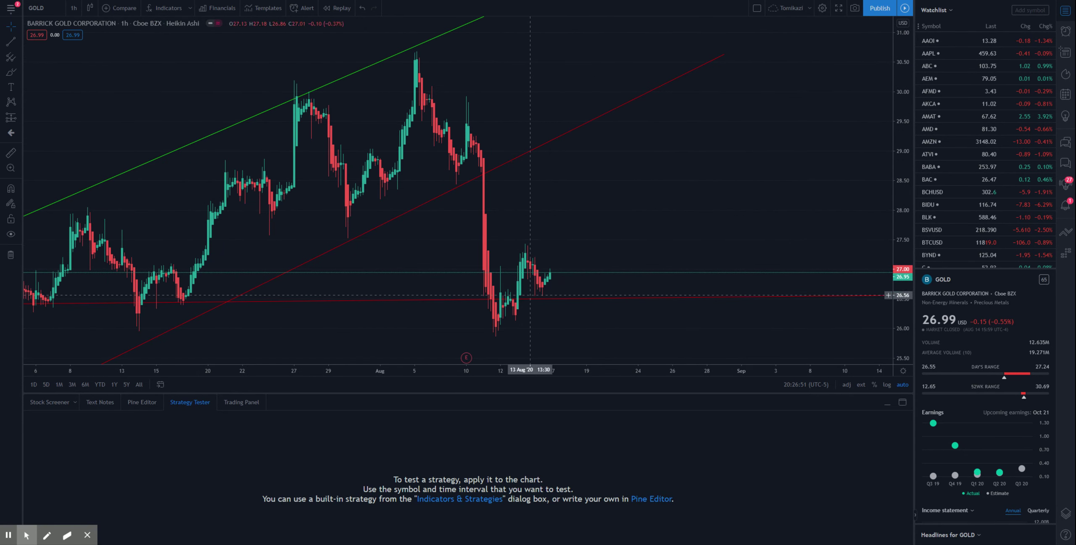
pyautogui.click(13, 44)
pyautogui.click(157, 19)
pyautogui.click(165, 41)
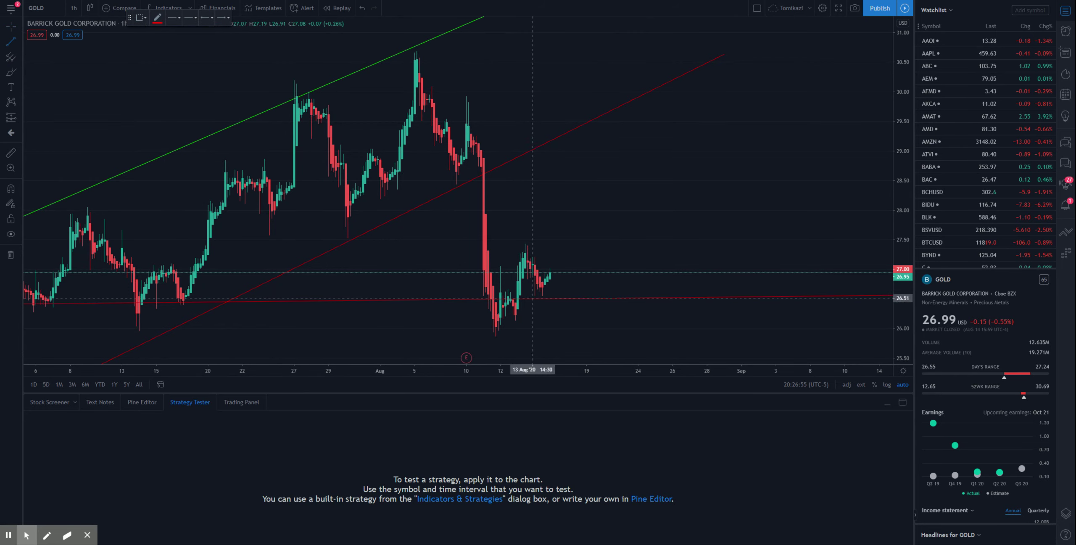
pyautogui.click(496, 337)
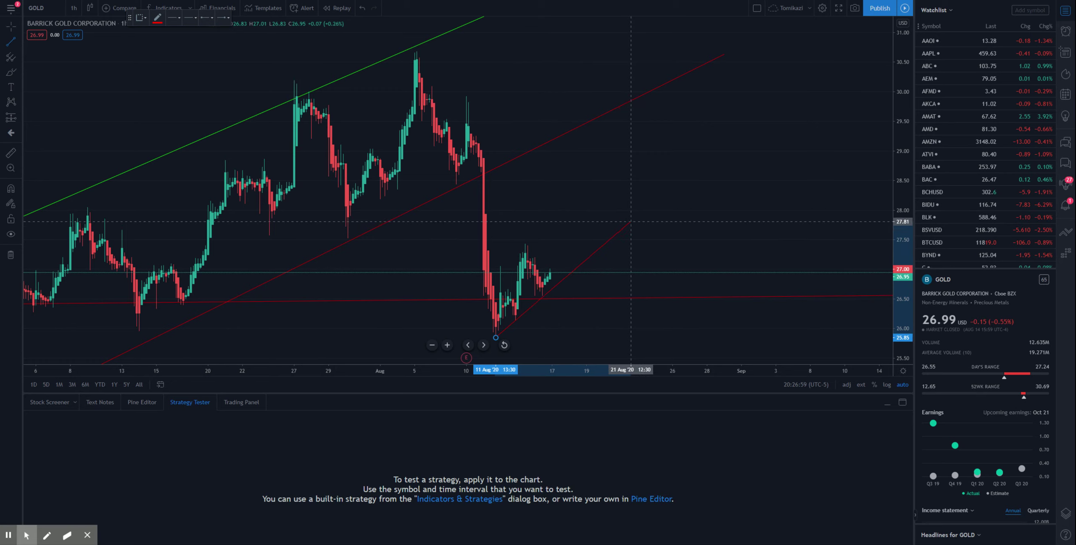
pyautogui.click(630, 221)
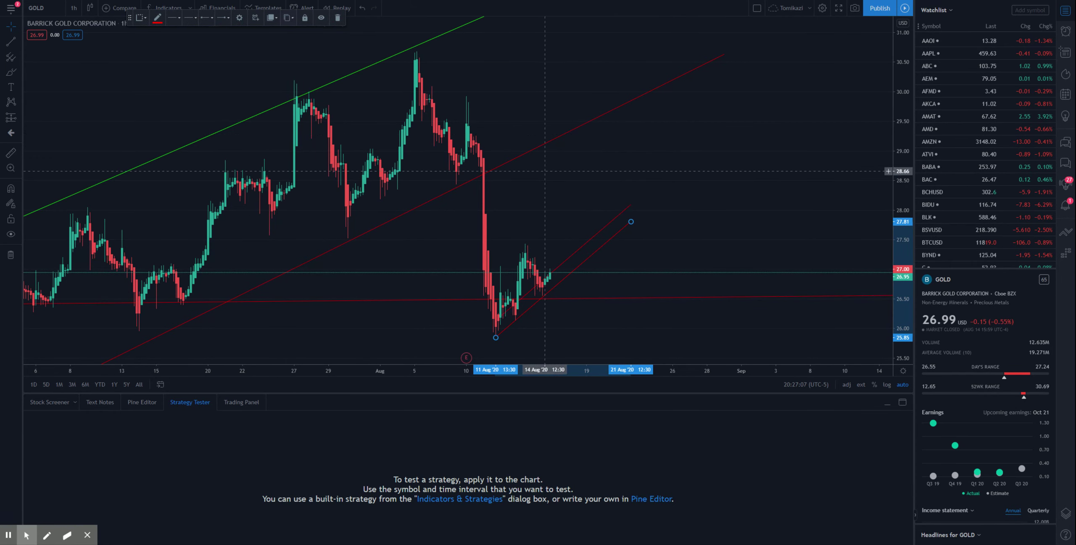
# - Shift the short red line upward to form the channel's upper boundary
pyautogui.moveTo(598, 238); pyautogui.dragTo(562, 224)
pyautogui.click(578, 234)
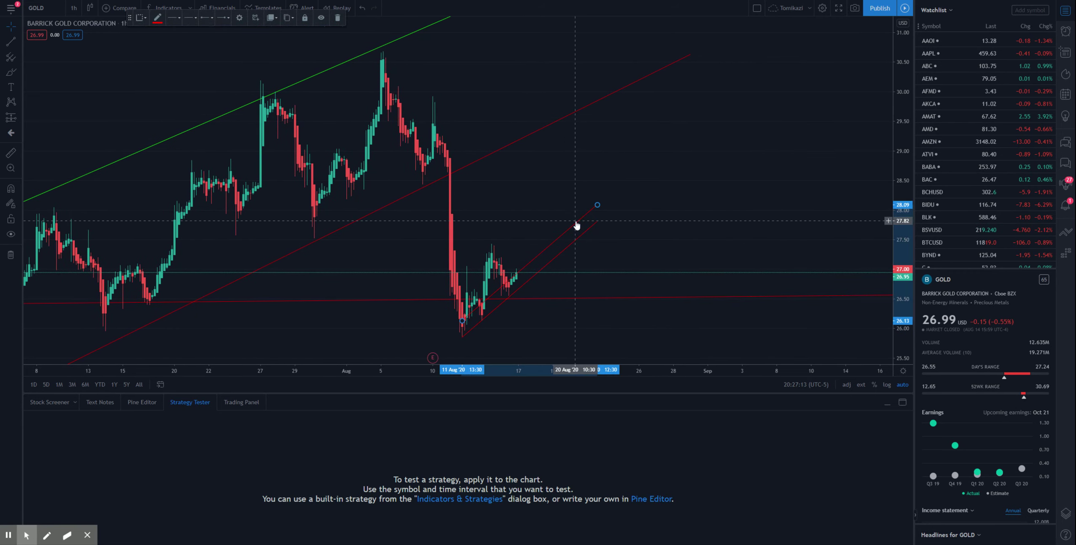
pyautogui.moveTo(576, 225); pyautogui.dragTo(523, 215)
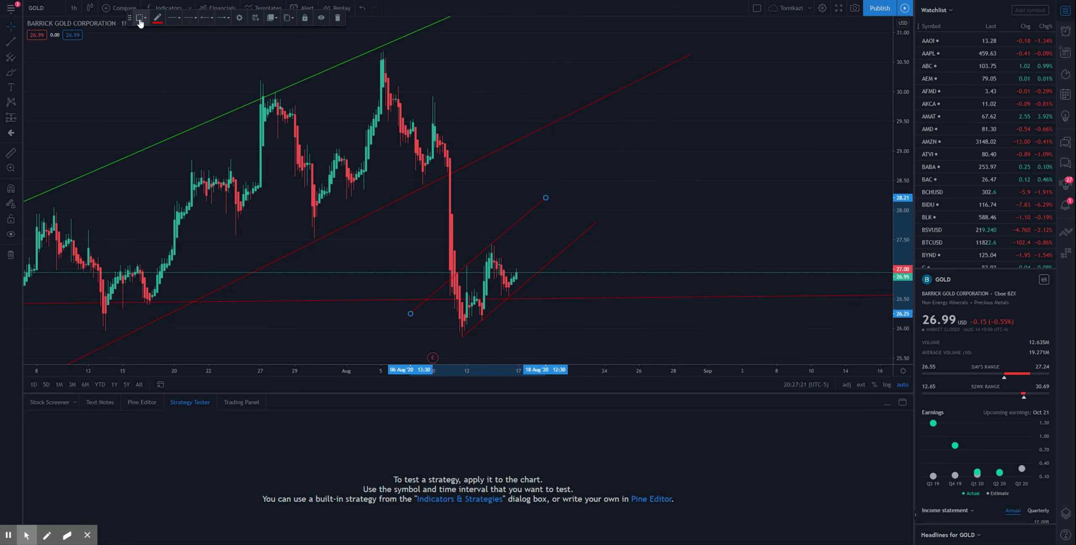
pyautogui.click(75, 9)
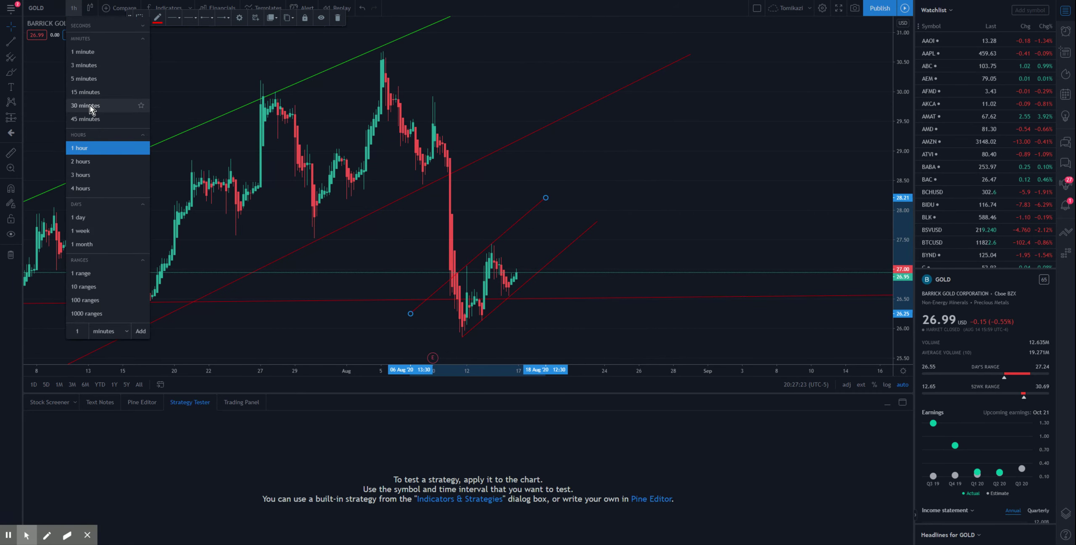
# - Step the interval through 30 and 15 minutes to 5-minute candles, framing the red mid-August channel
pyautogui.click(90, 106)
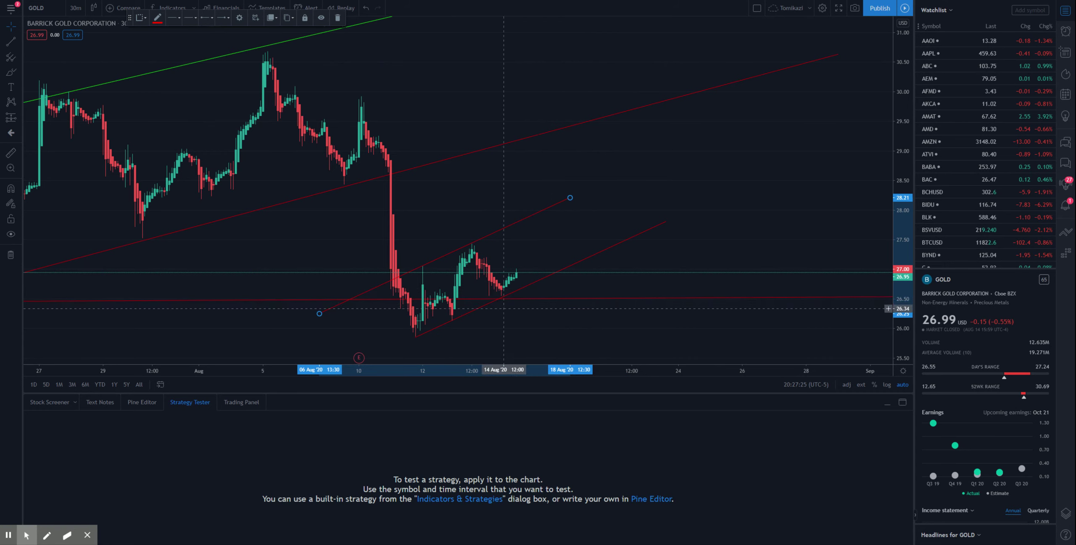
pyautogui.click(75, 9)
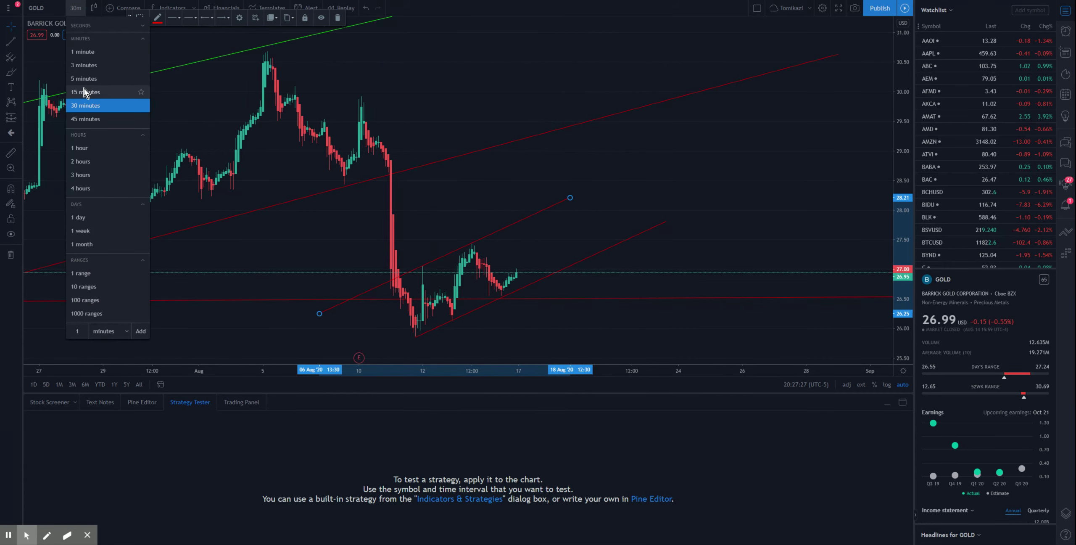
pyautogui.click(85, 94)
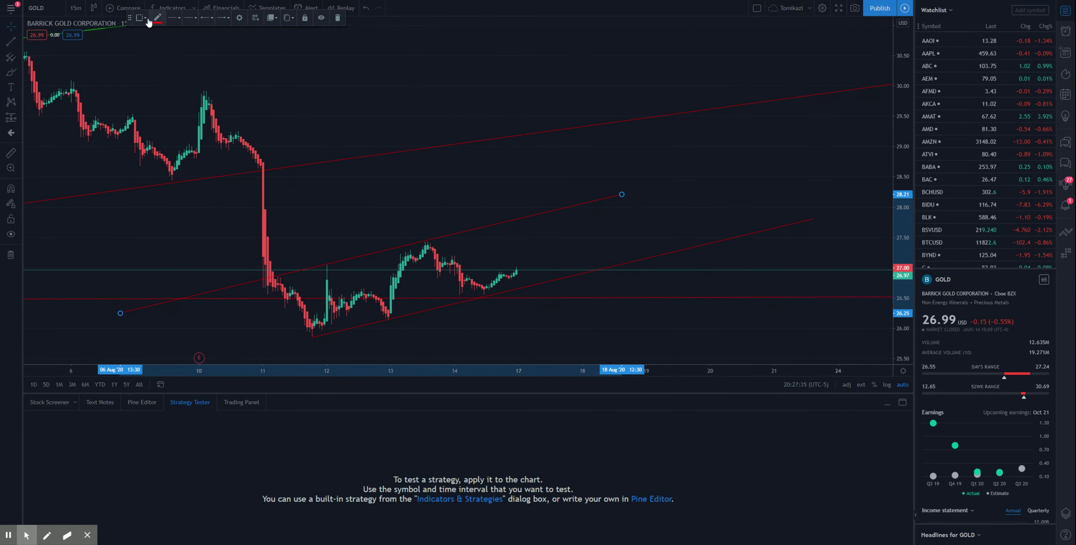
pyautogui.click(76, 7)
pyautogui.click(88, 79)
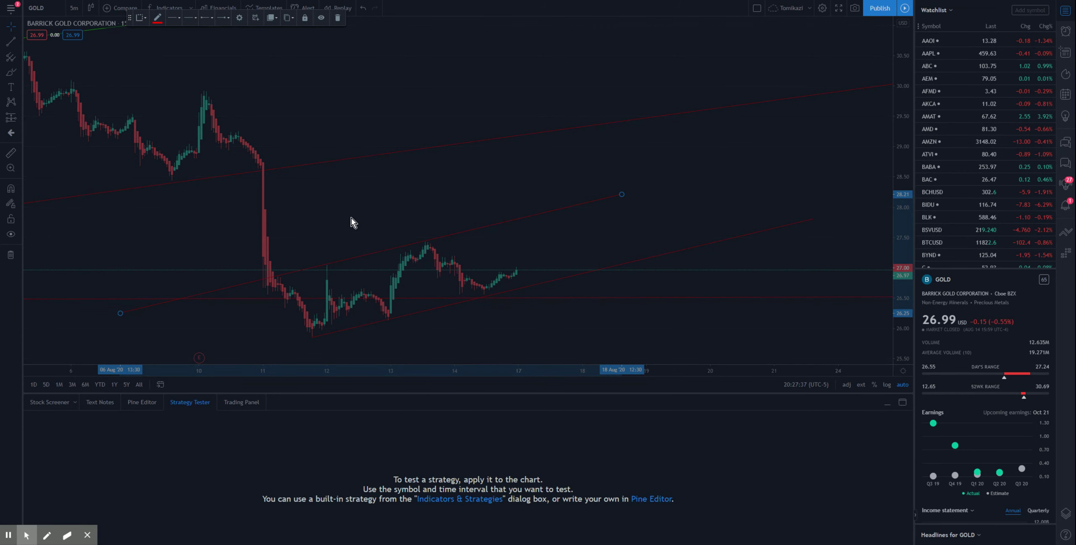
pyautogui.scroll(5, 595, 201)
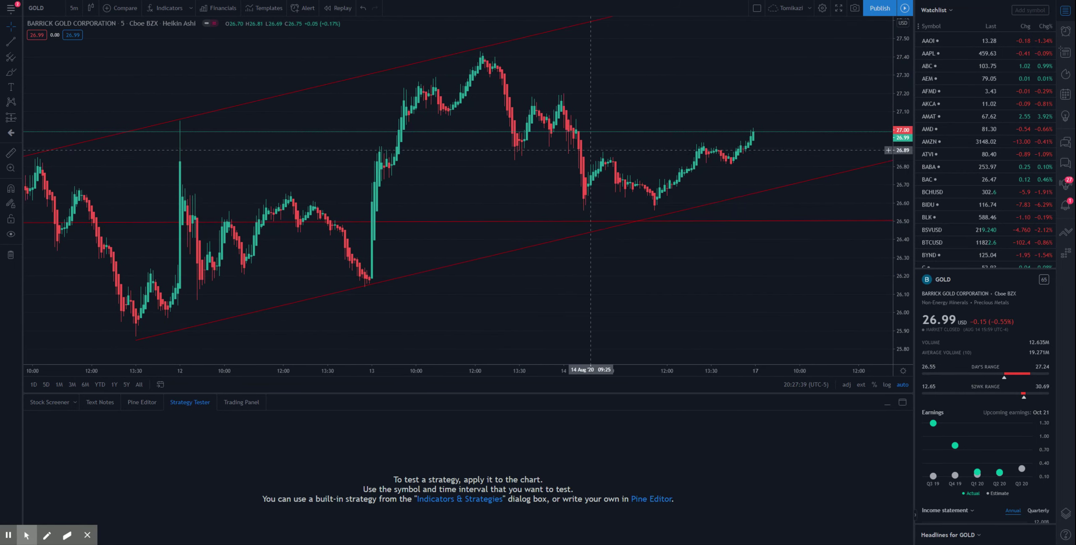
pyautogui.scroll(-5, 590, 150)
pyautogui.hscroll(3, 548, 172)
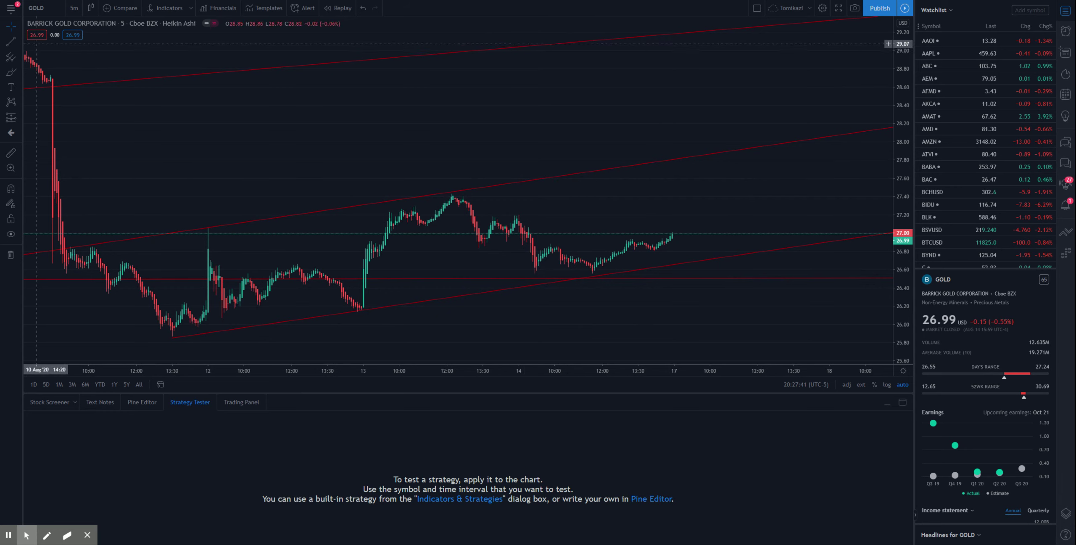
pyautogui.hotkey('alt', 't')
# - Draw a green descending line from the 13 Aug peak near 27.43 to about 26.65 on 17 Aug
pyautogui.click(160, 20)
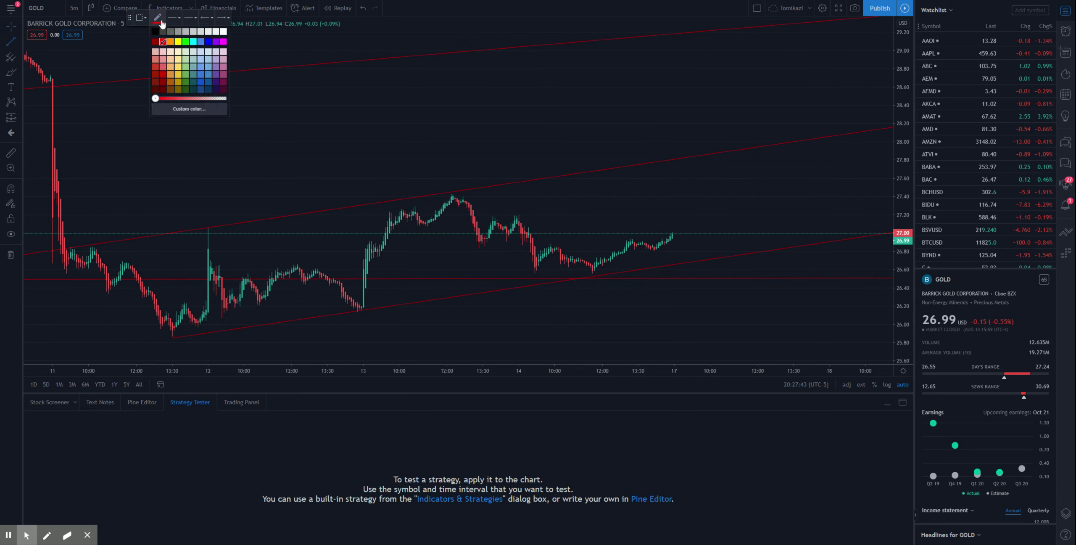
pyautogui.click(186, 41)
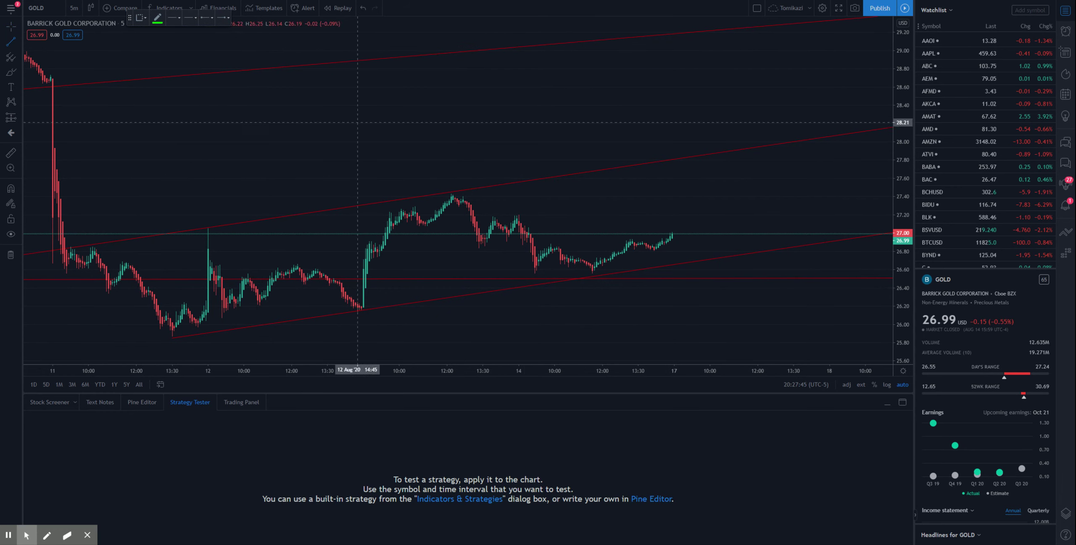
pyautogui.moveTo(453, 193); pyautogui.dragTo(678, 264)
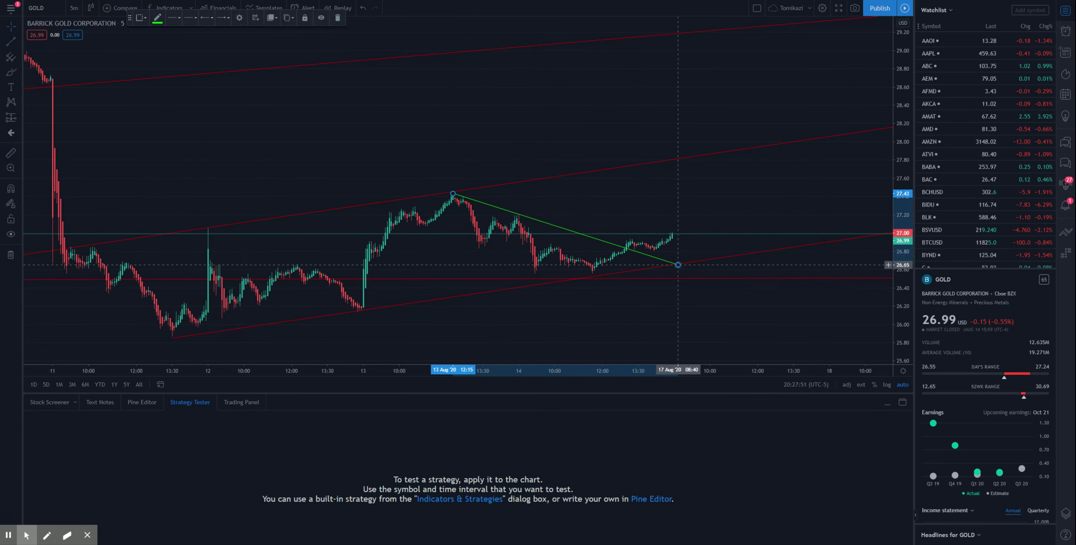